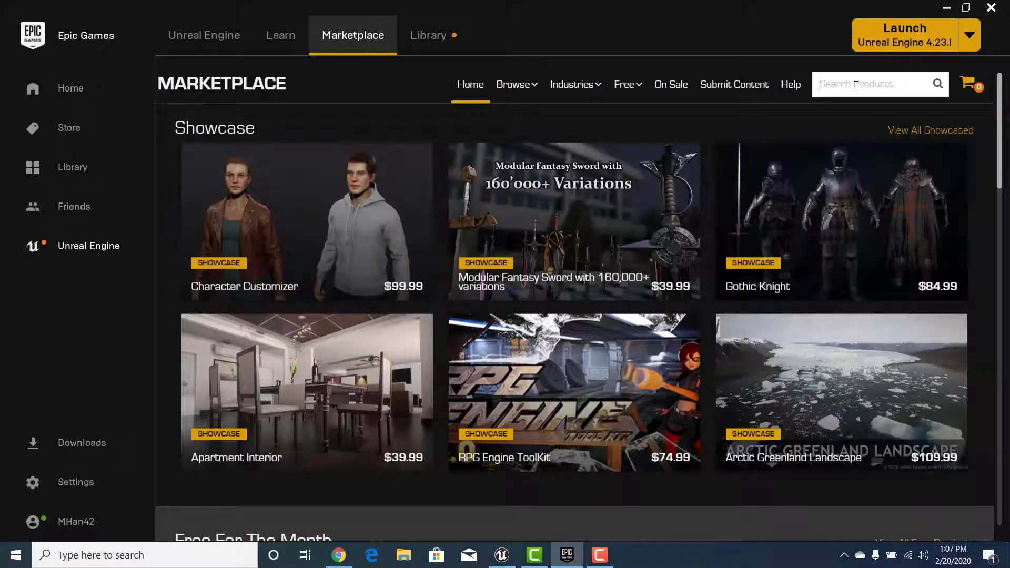
# Step: Search the Marketplace for "paragon" and look through the Paragon character packs in the results
pyautogui.click(856, 86)
pyautogui.write('pagon')
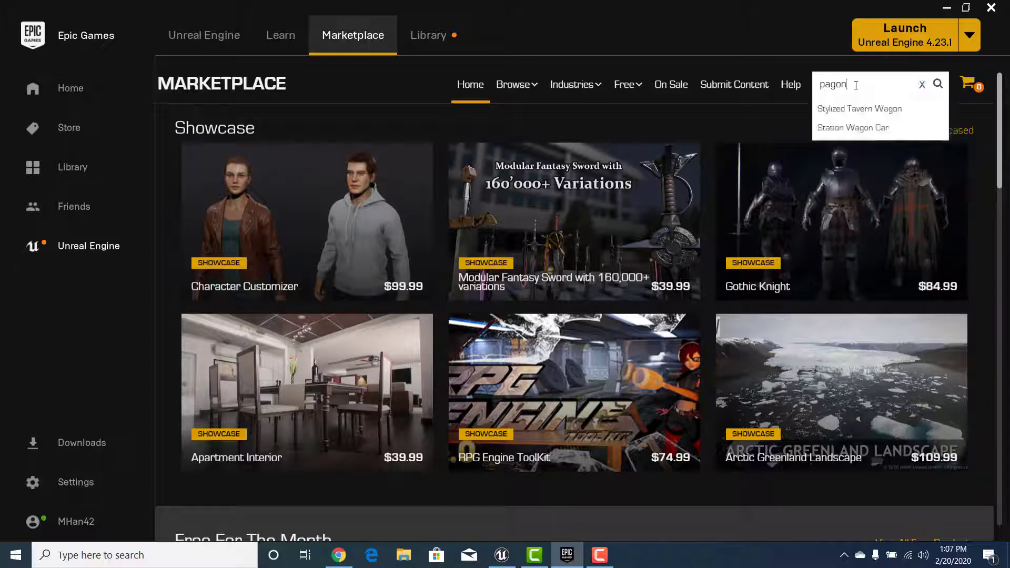
pyautogui.press('BackSpace')
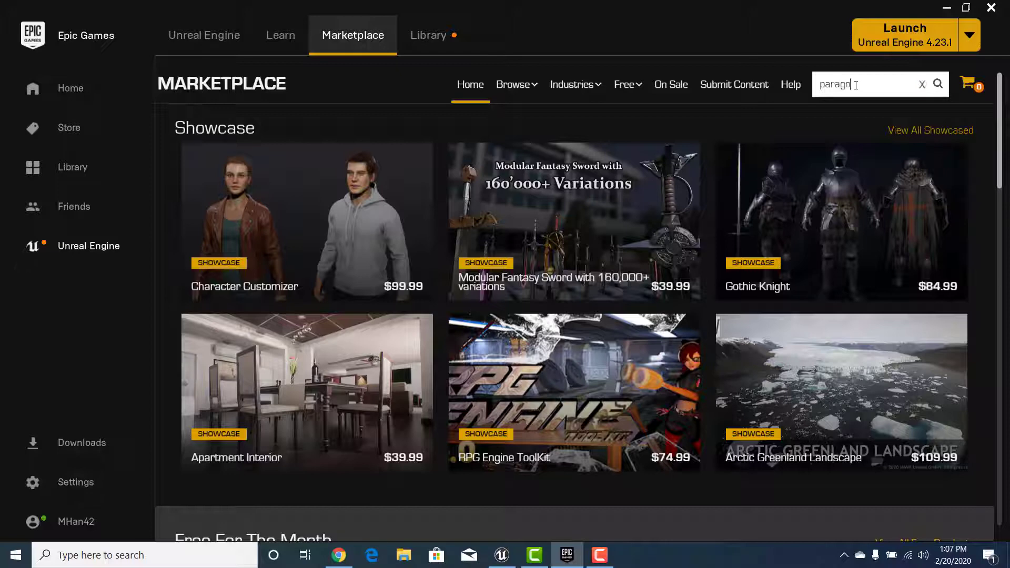
pyautogui.press('Return')
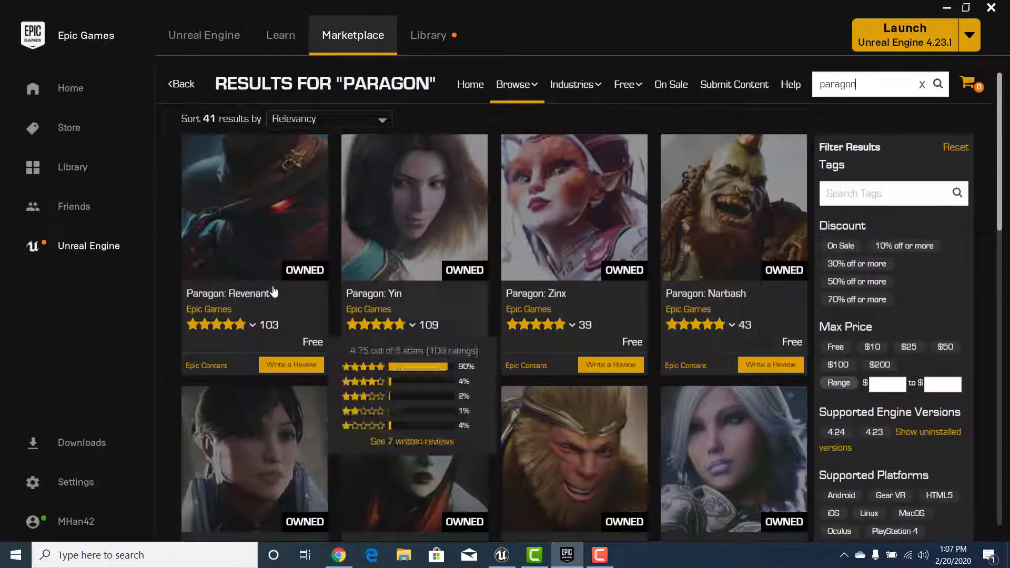
pyautogui.scroll(-1, 328, 296)
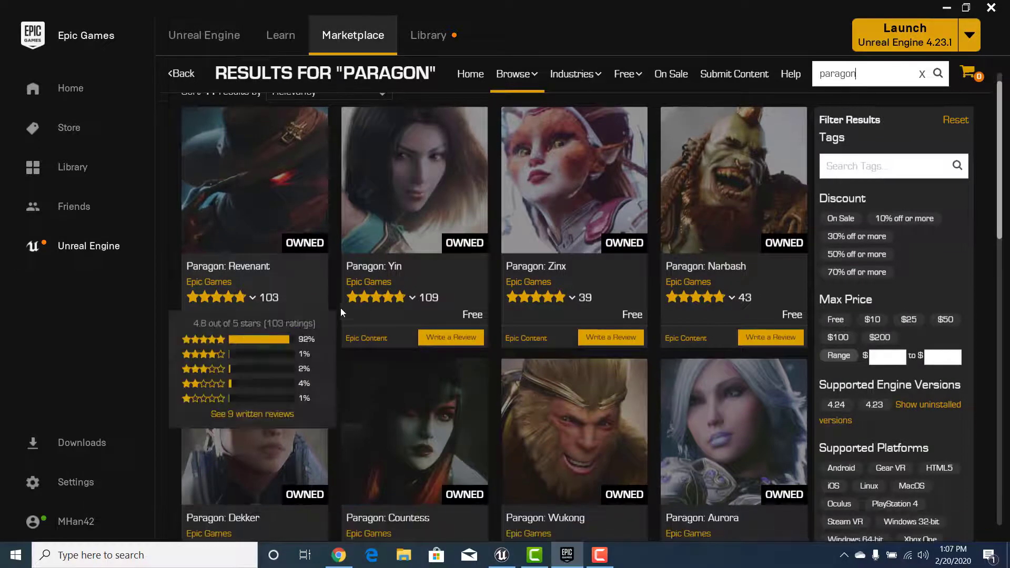
pyautogui.moveTo(478, 306)
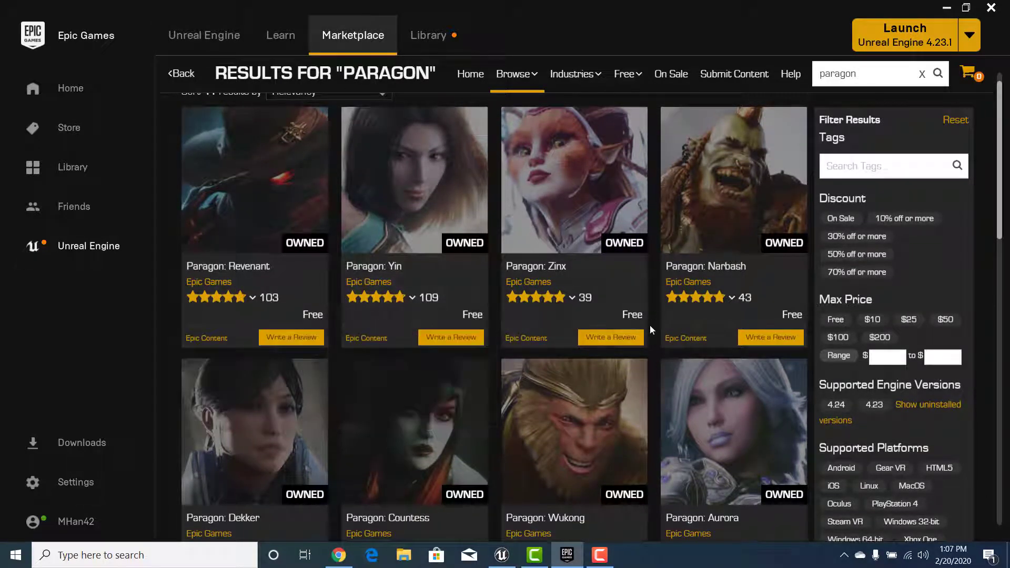
pyautogui.scroll(-5, 636, 331)
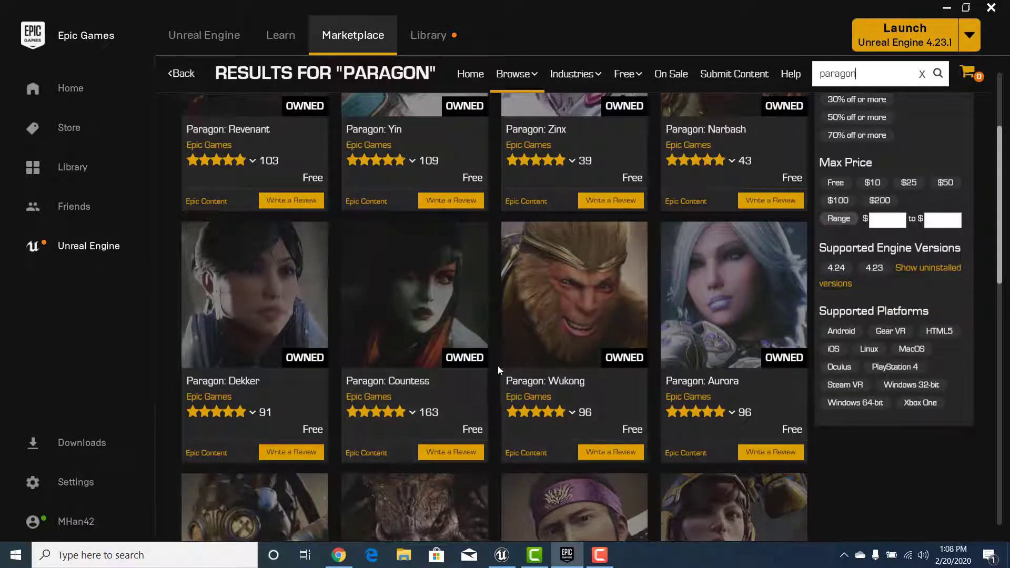
# Step: Add the Paragon: Dekker pack from the library's vault to the class project
pyautogui.moveTo(461, 179)
pyautogui.click(438, 42)
pyautogui.scroll(-2, 516, 203)
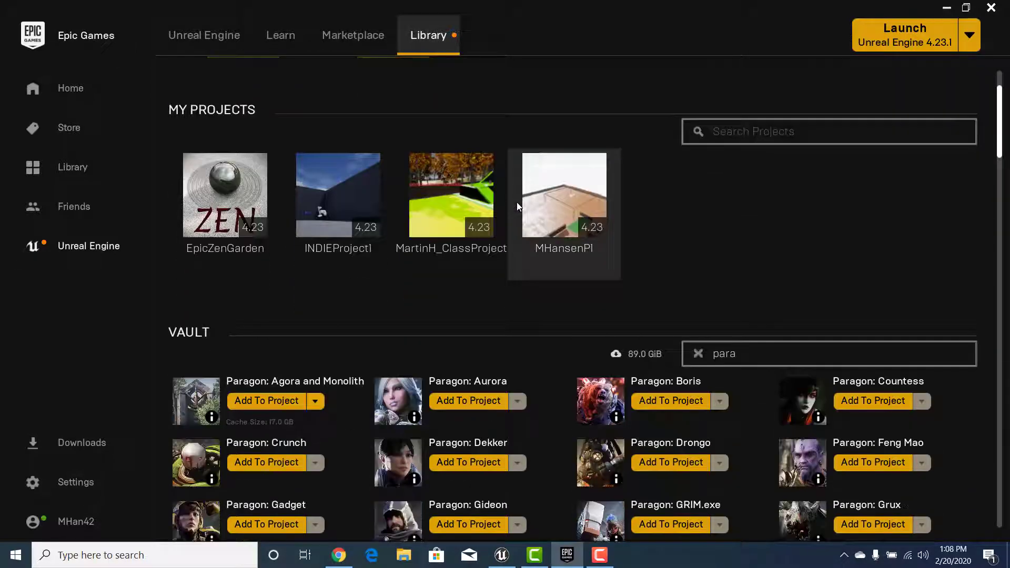
pyautogui.scroll(-1, 209, 362)
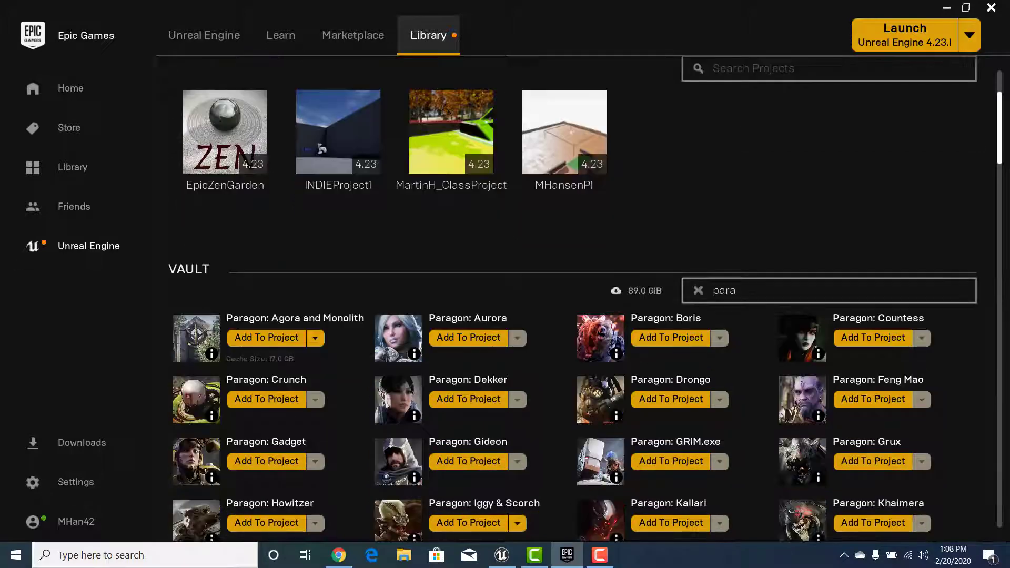
pyautogui.click(753, 291)
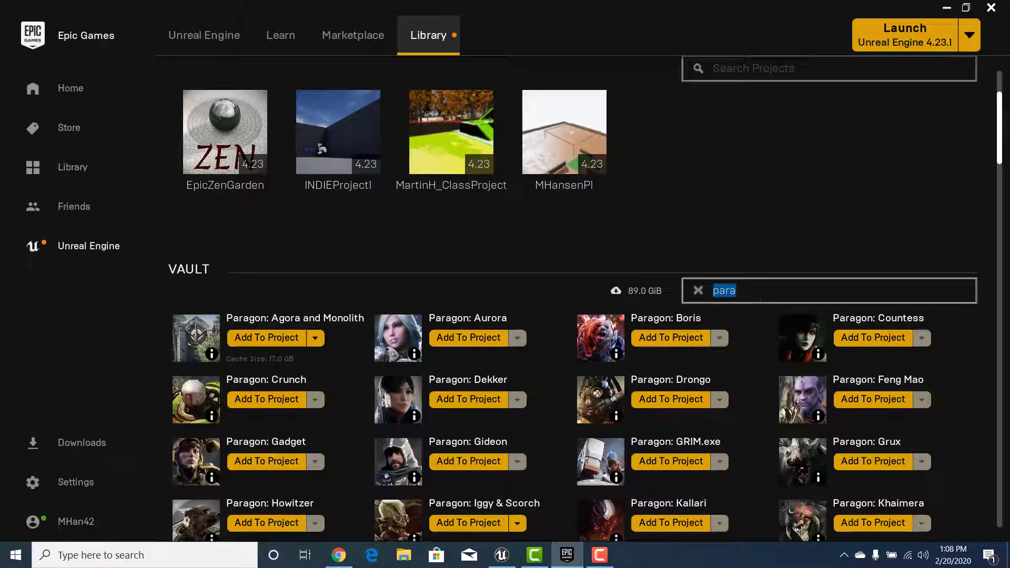
pyautogui.scroll(-1, 249, 394)
pyautogui.scroll(-1, 259, 419)
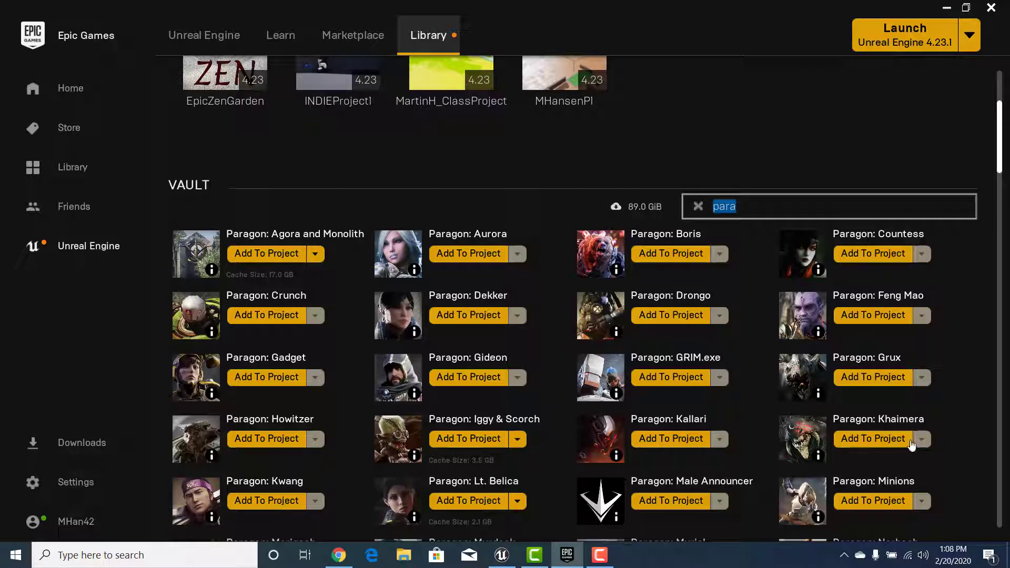
pyautogui.scroll(-1, 784, 402)
pyautogui.scroll(-3, 772, 389)
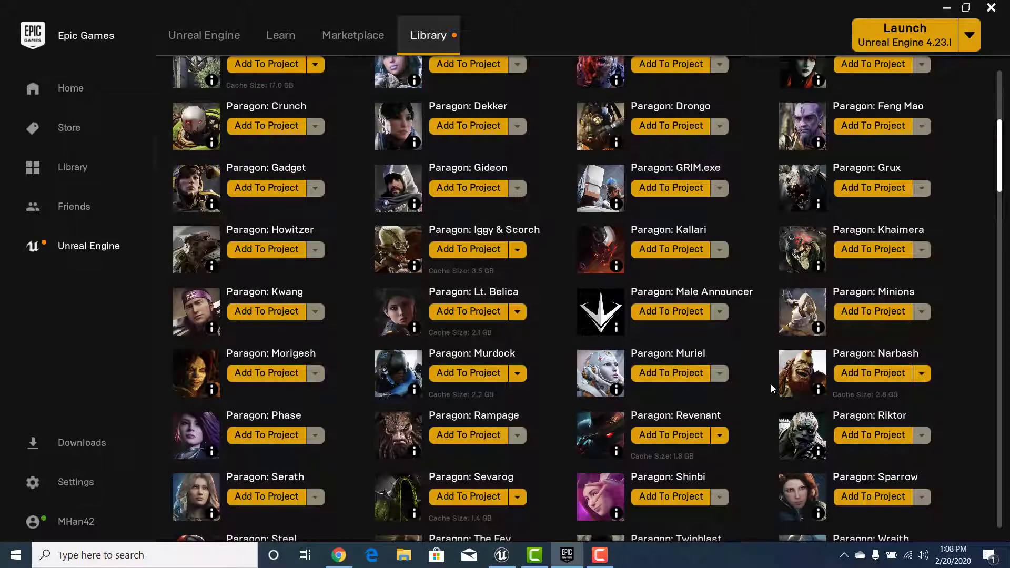
pyautogui.scroll(2, 771, 383)
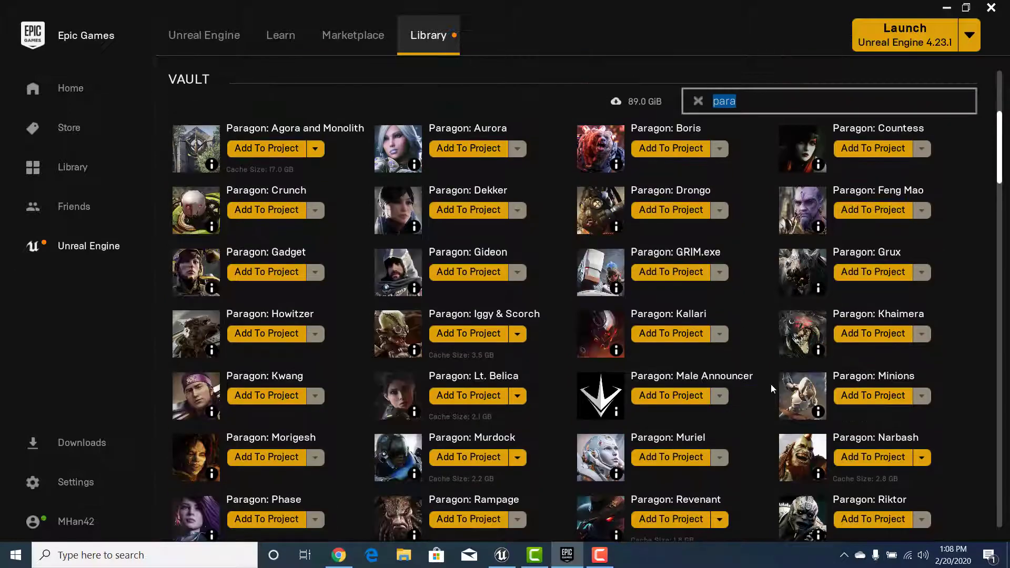
pyautogui.click(473, 215)
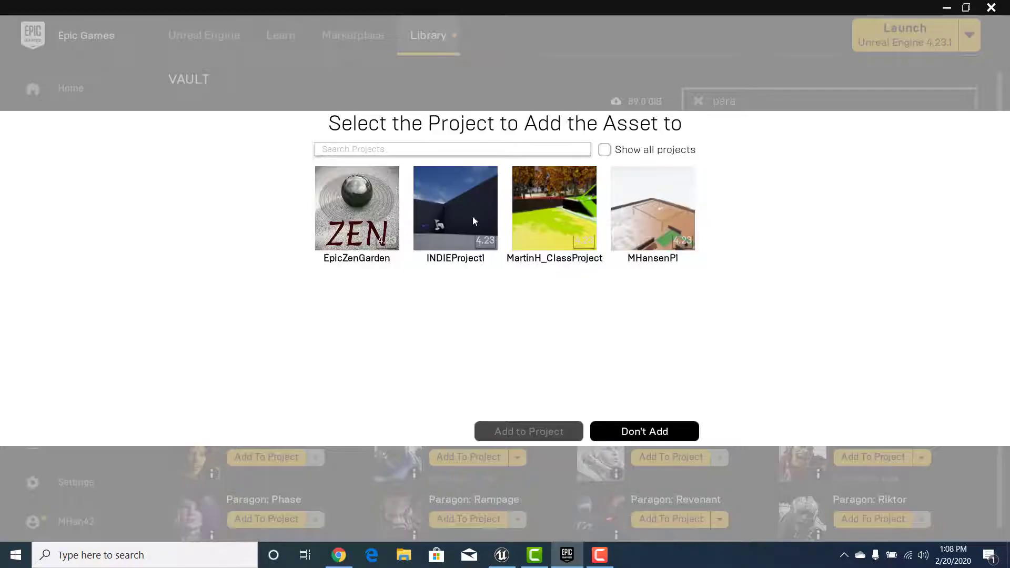
pyautogui.click(552, 216)
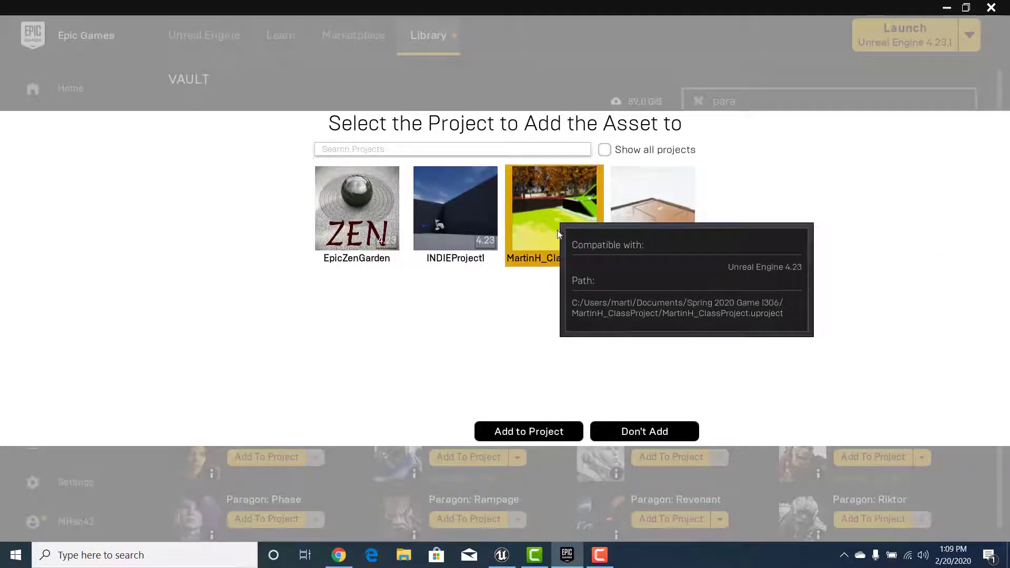
pyautogui.click(511, 430)
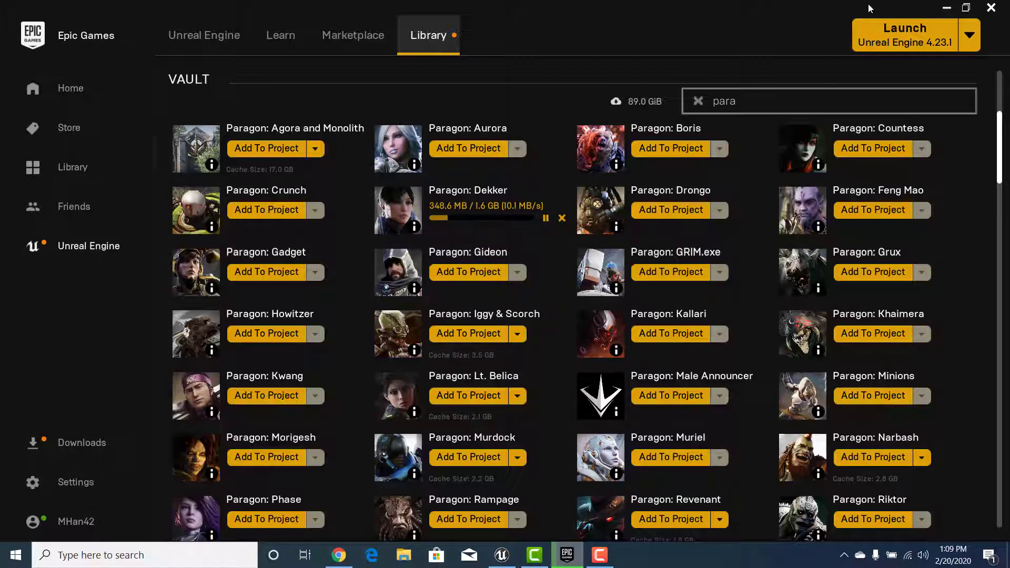
# Step: Switch to the Unreal Editor and examine the asset pack folders under Content in a temporarily enlarged Content Browser
pyautogui.click(946, 7)
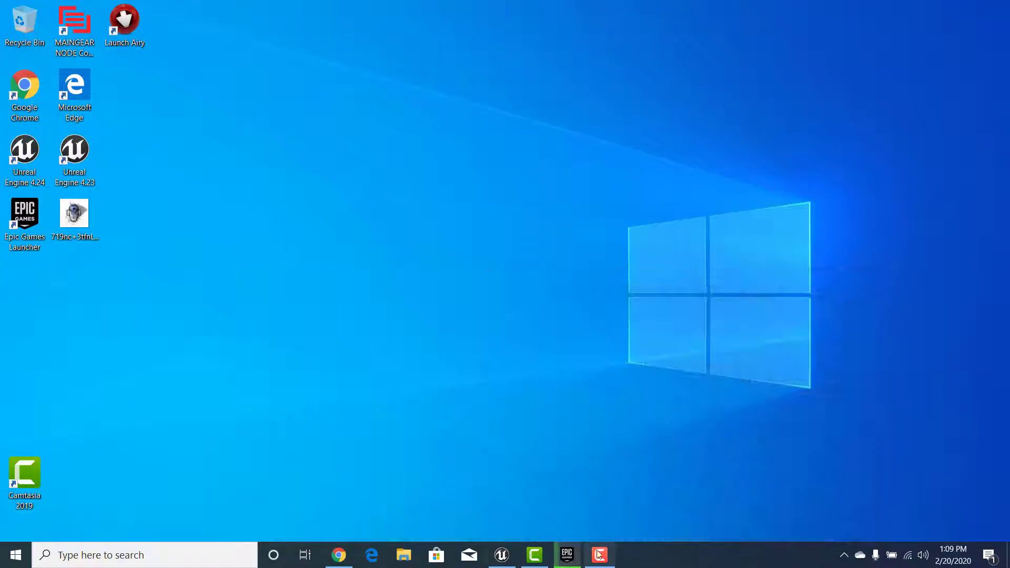
pyautogui.click(501, 555)
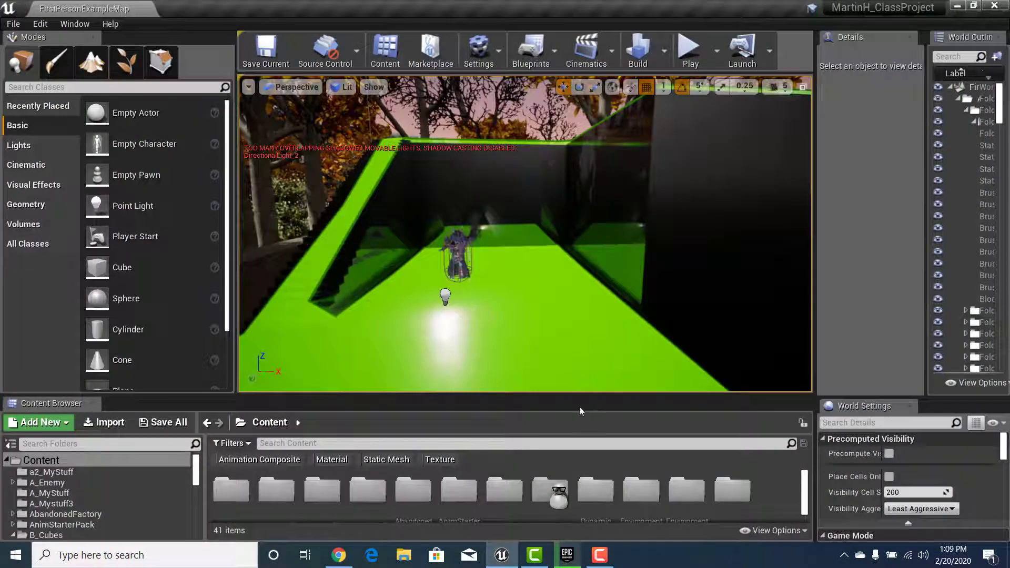
pyautogui.moveTo(595, 397); pyautogui.dragTo(595, 187)
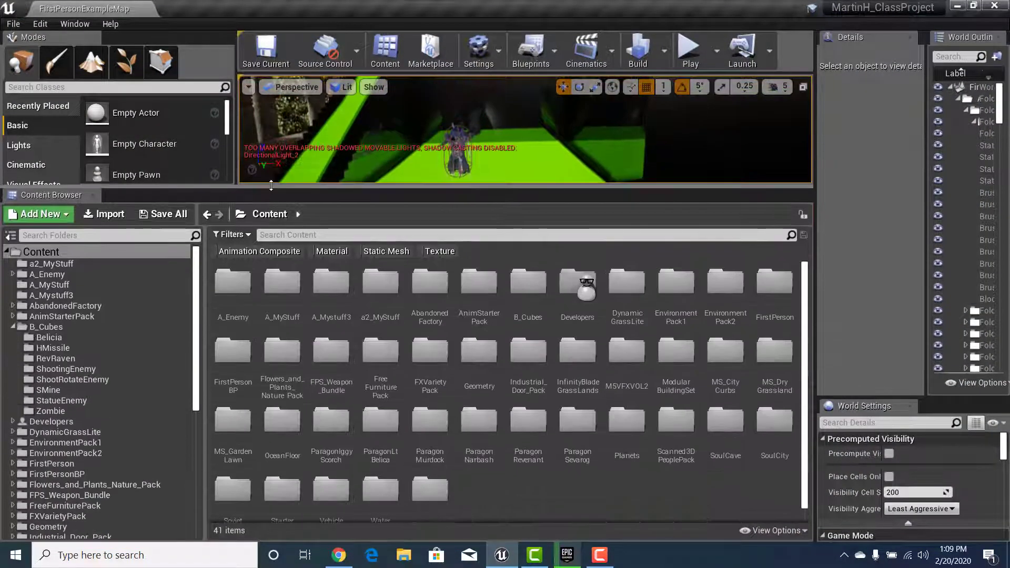
pyautogui.scroll(-1, 584, 479)
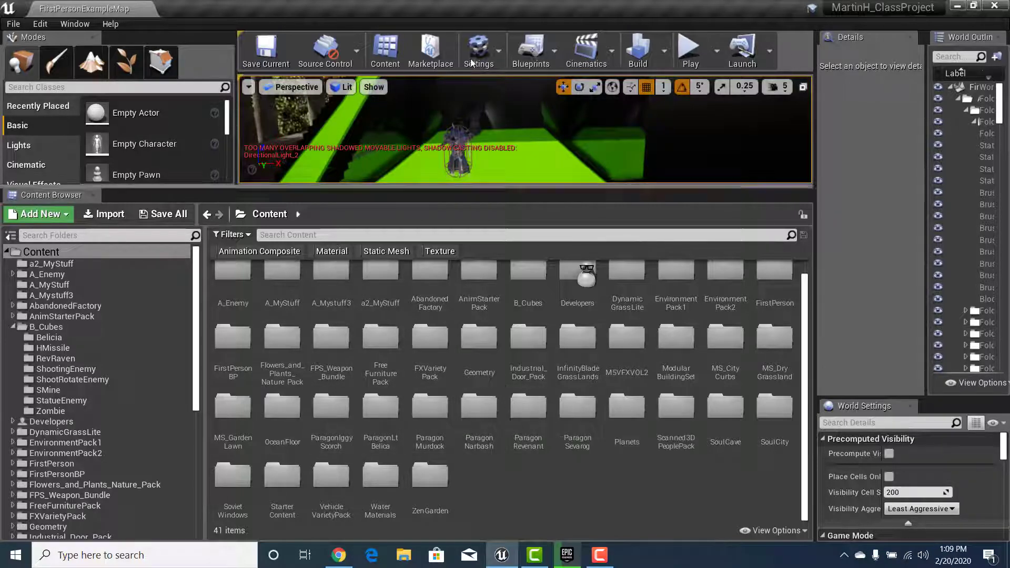
pyautogui.scroll(1, 302, 420)
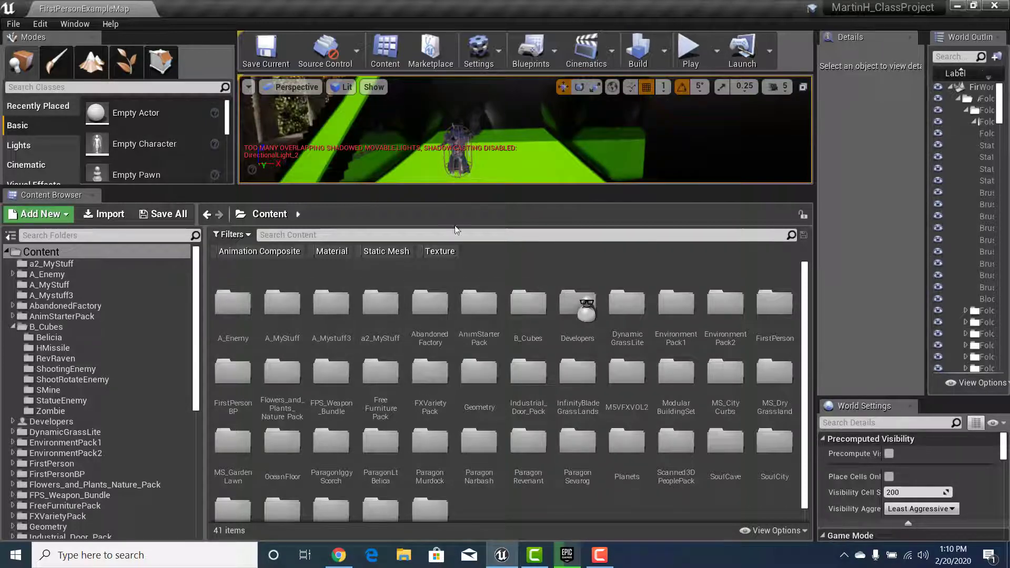
pyautogui.moveTo(650, 190); pyautogui.dragTo(614, 363)
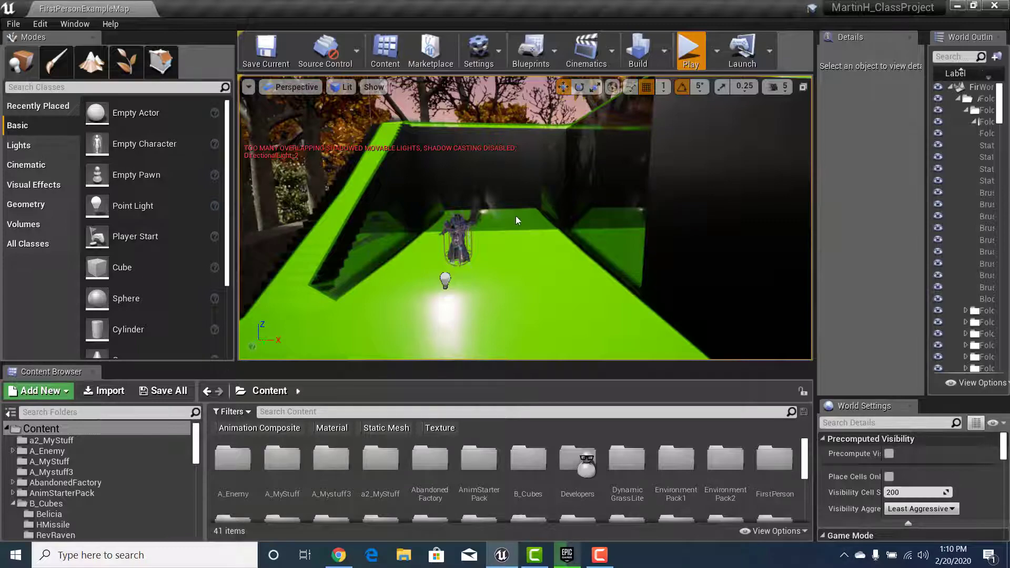
# Step: Play the level in the viewport and walk up to the enemy character by the dark stairs to examine its movement
pyautogui.click(682, 55)
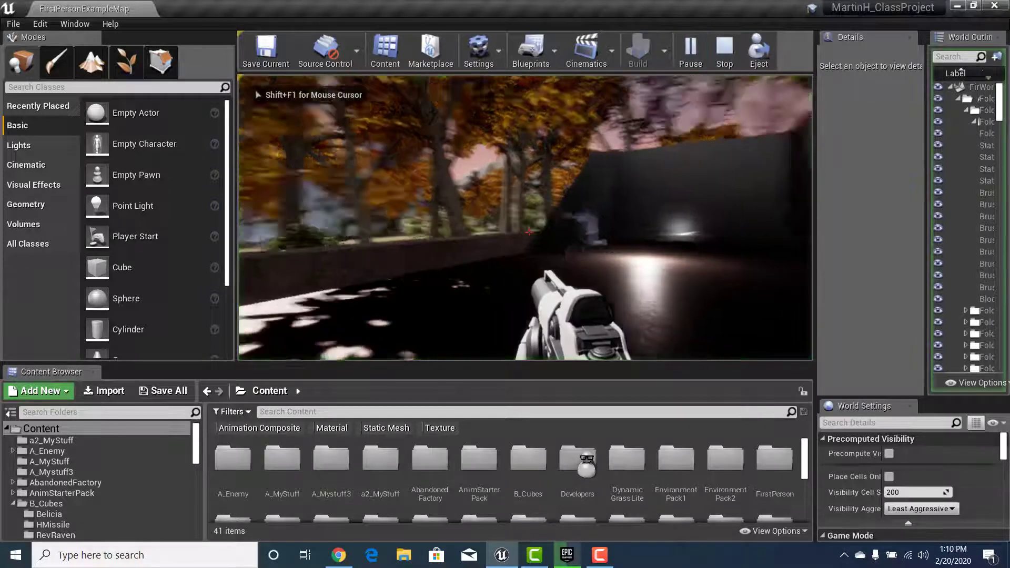
pyautogui.press('w')
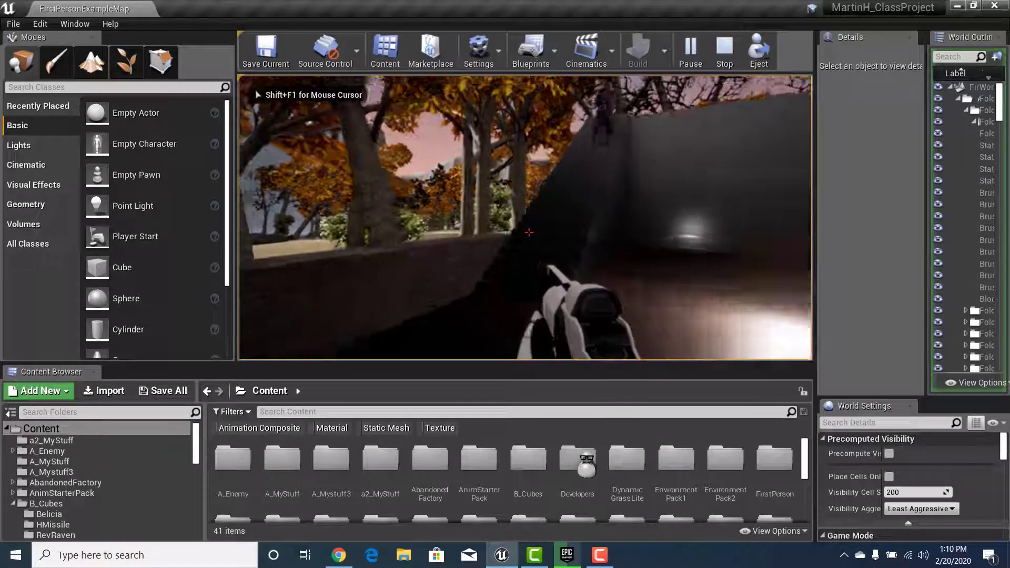
pyautogui.press('w')
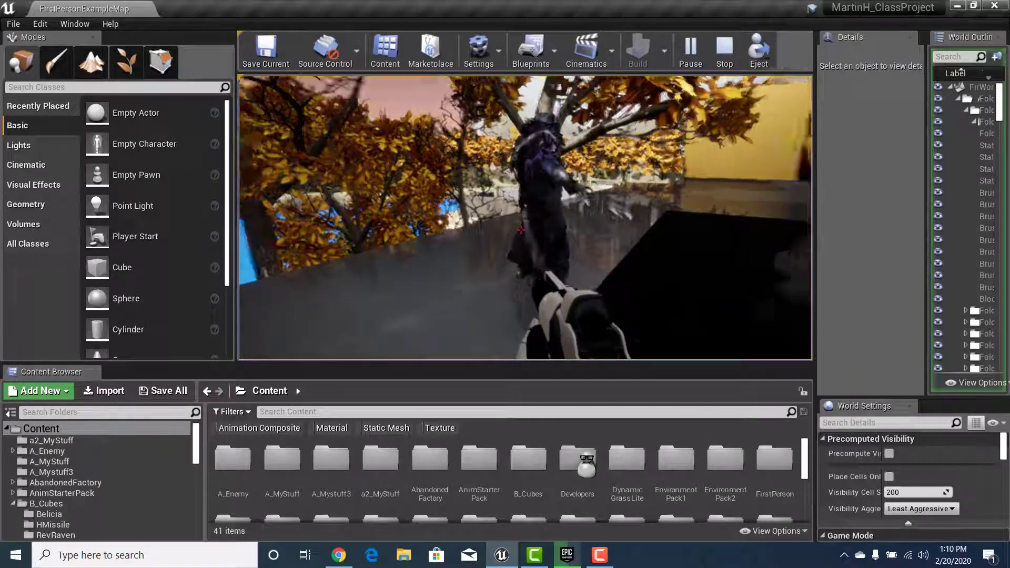
pyautogui.press('d')
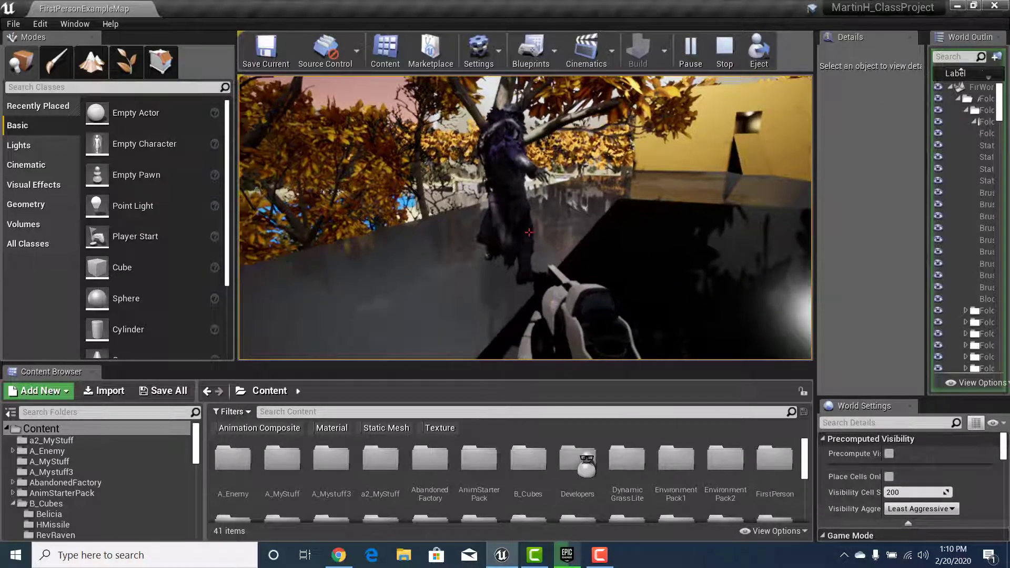
pyautogui.press('s')
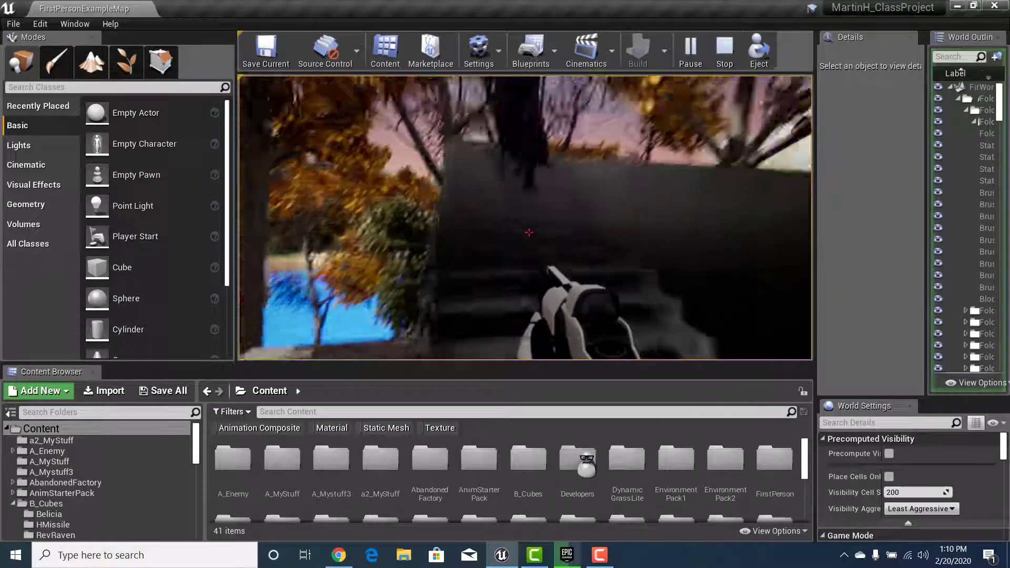
pyautogui.press('s')
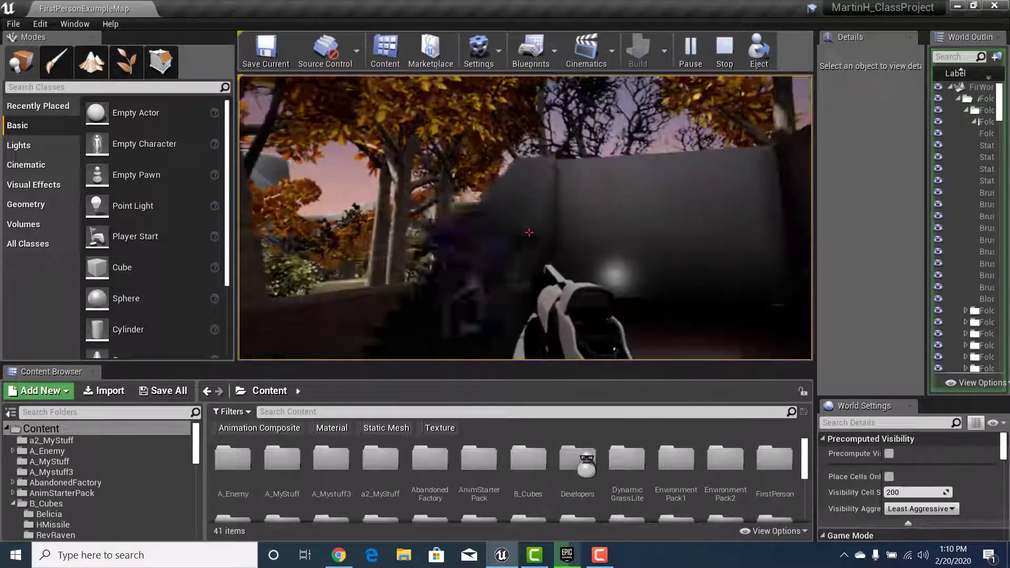
# Step: Back away from the enemy character and keep it in view to check how it chases the player
pyautogui.press('s')
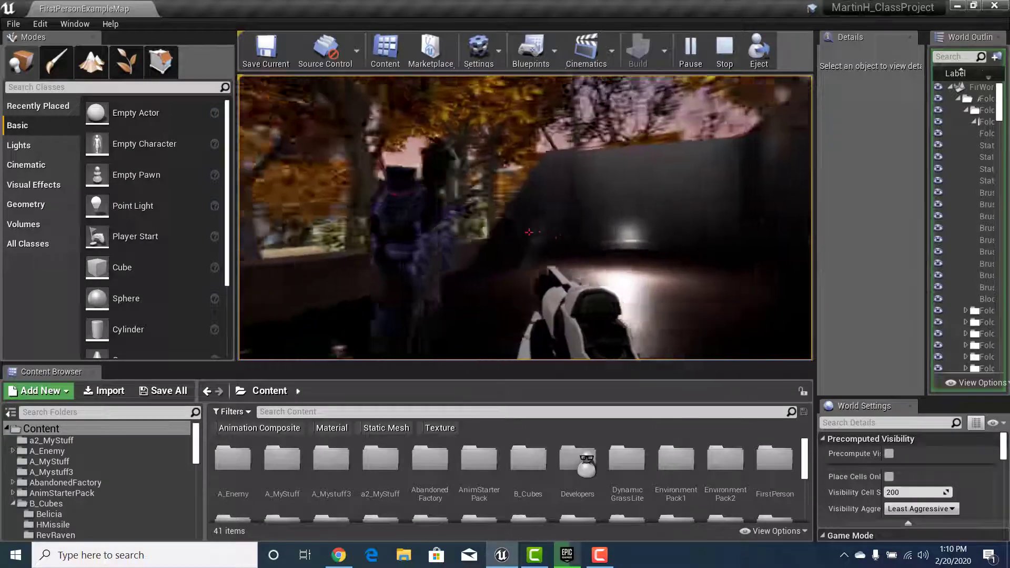
pyautogui.press('s')
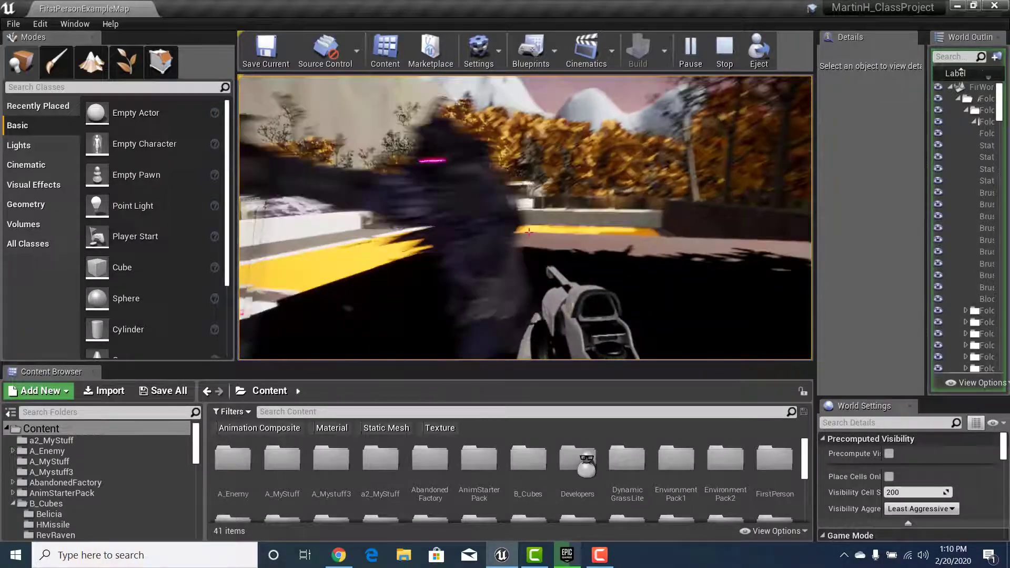
pyautogui.press('s')
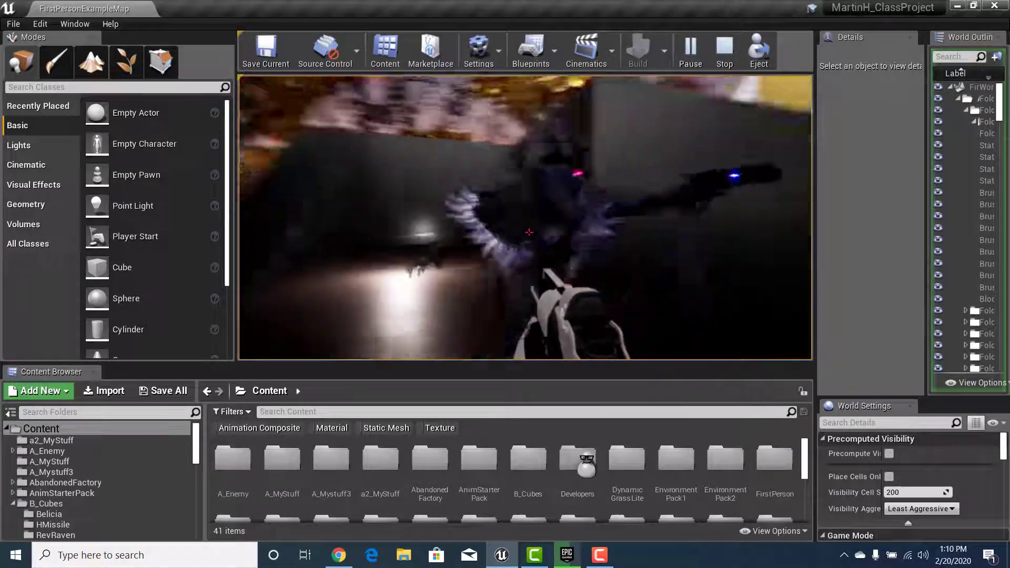
pyautogui.press('s')
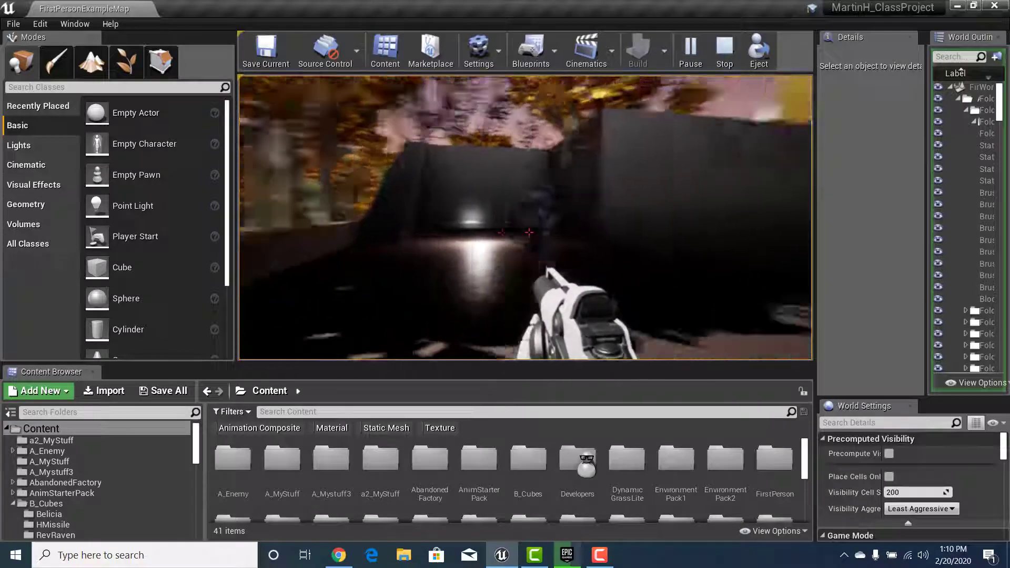
pyautogui.press('w')
pyautogui.press('w')
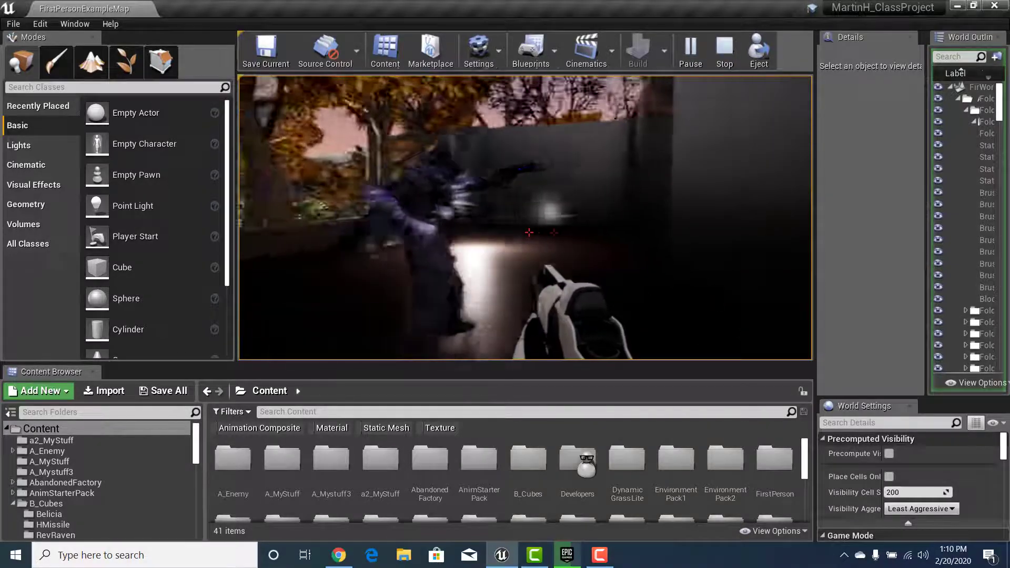
pyautogui.press('s')
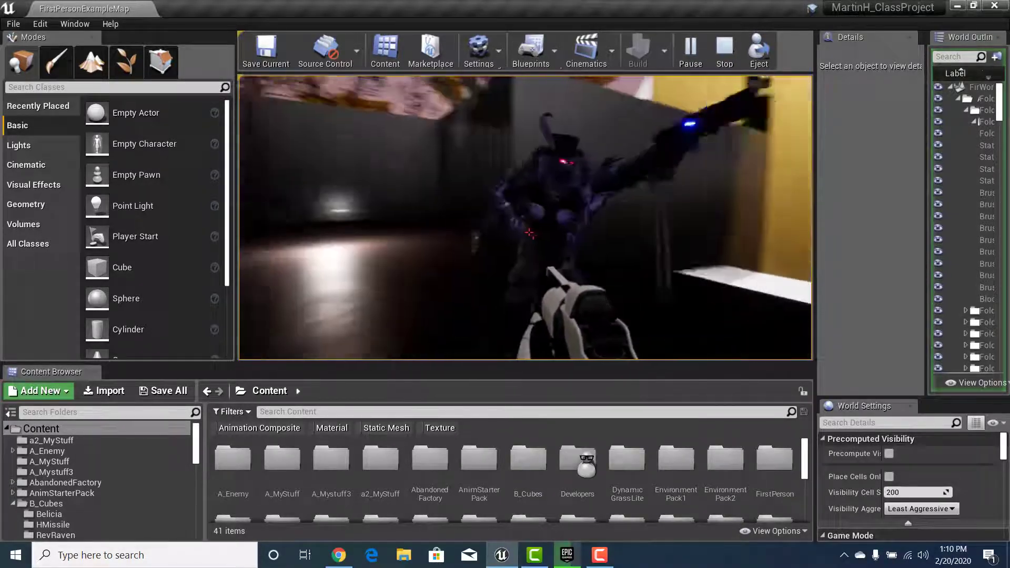
pyautogui.press('s')
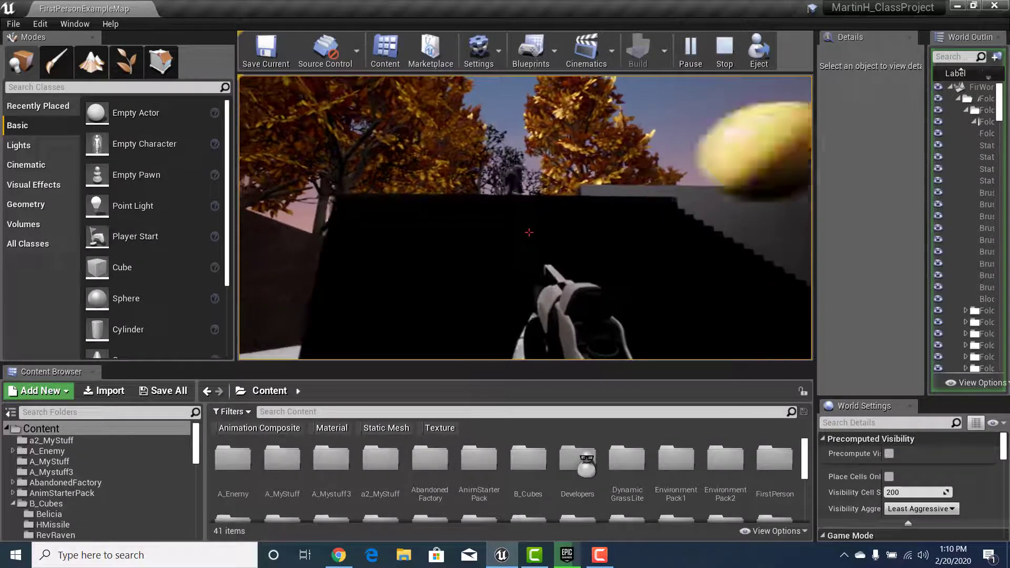
pyautogui.press('s')
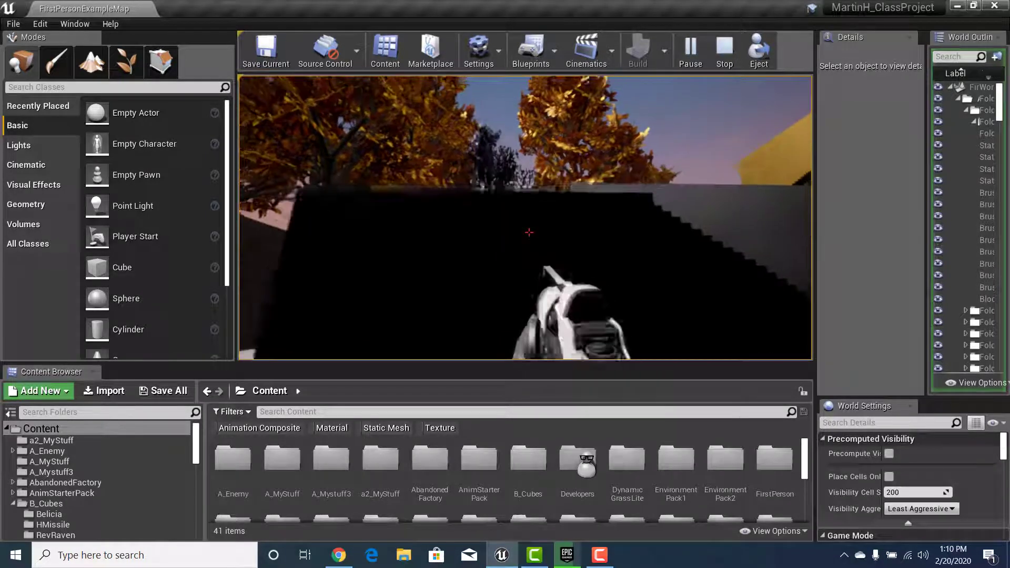
# Step: Fire at the enemy while retreating across the yellow floor past the Nav Mesh Area 2 border to test its reaction
pyautogui.click(529, 232)
pyautogui.click(529, 232)
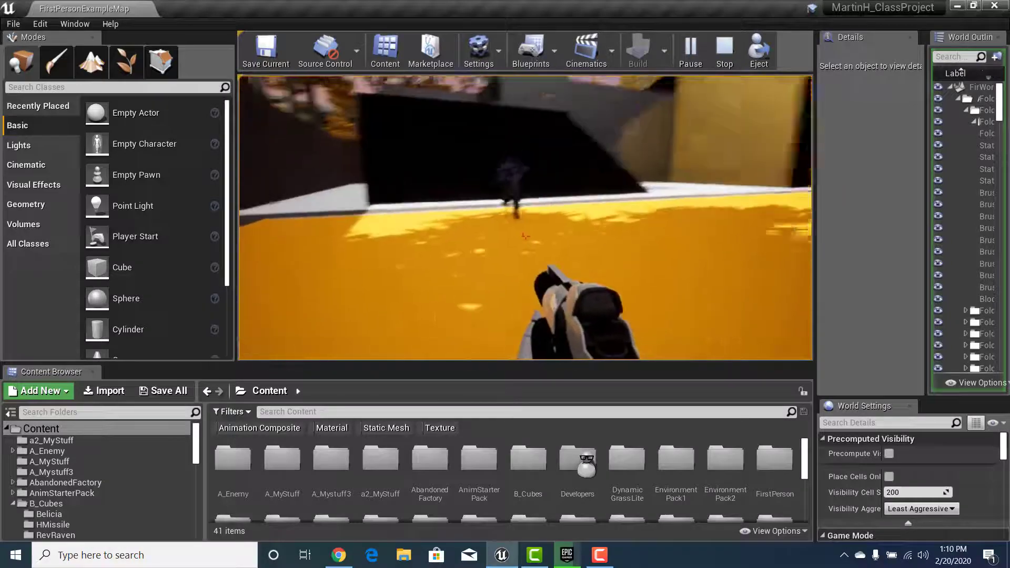
pyautogui.press('s')
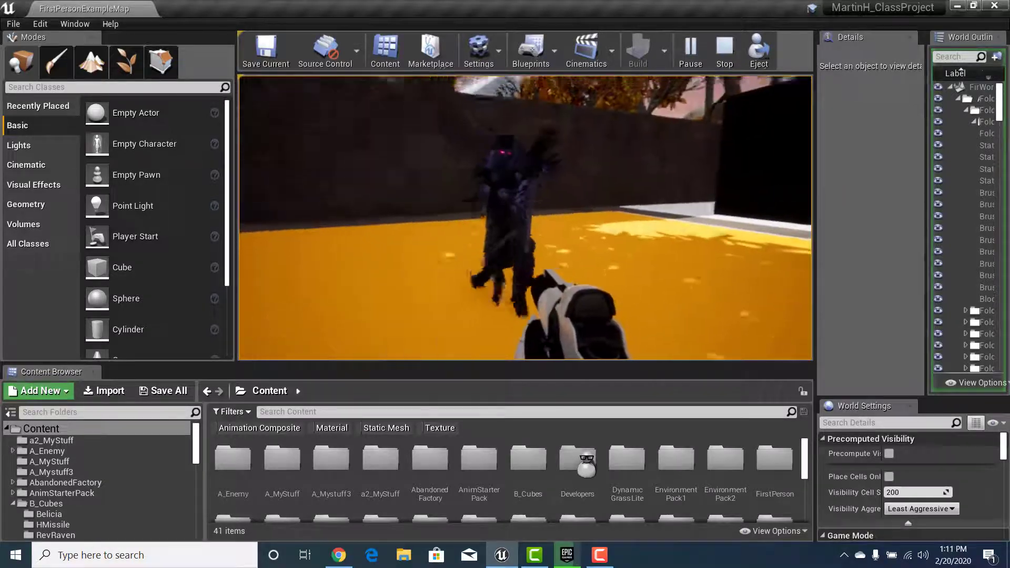
pyautogui.press('s')
pyautogui.click(525, 218)
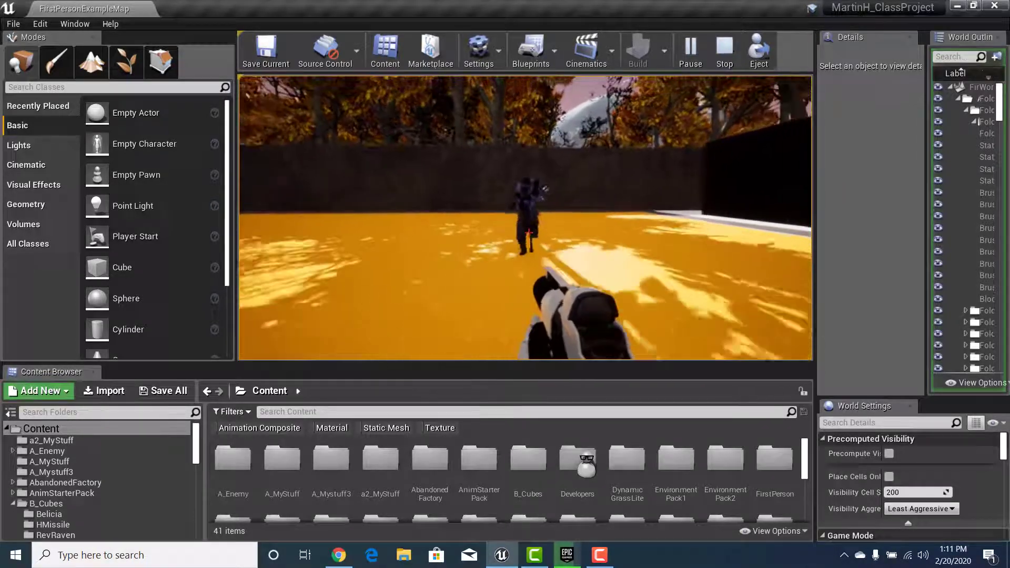
pyautogui.click(526, 218)
pyautogui.press('s')
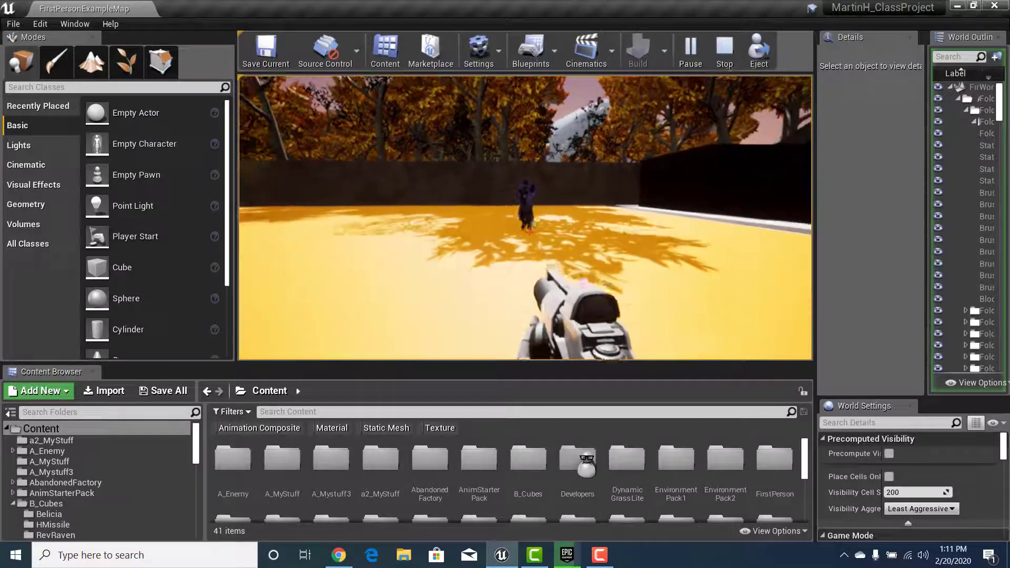
pyautogui.press('s')
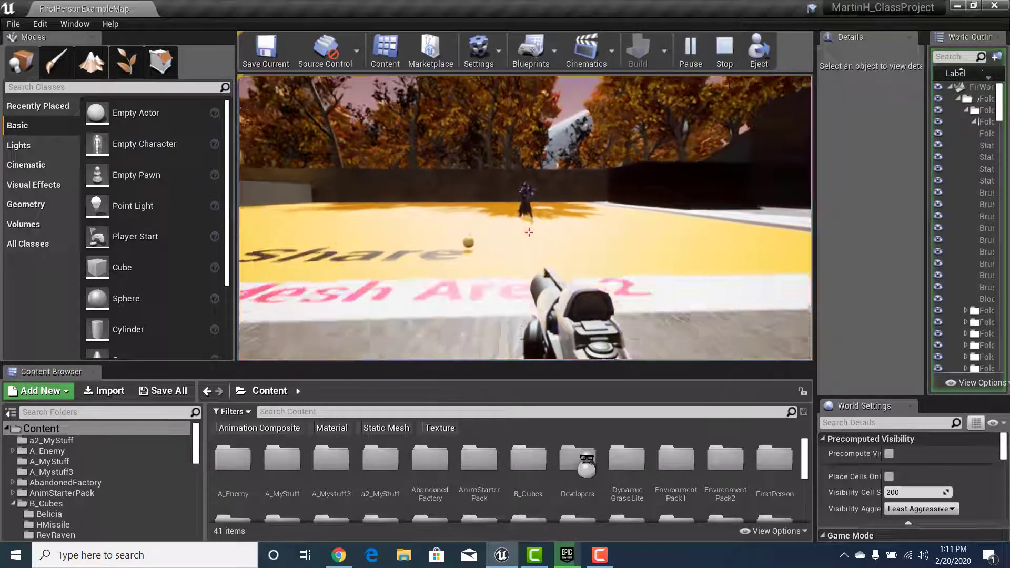
pyautogui.press('s')
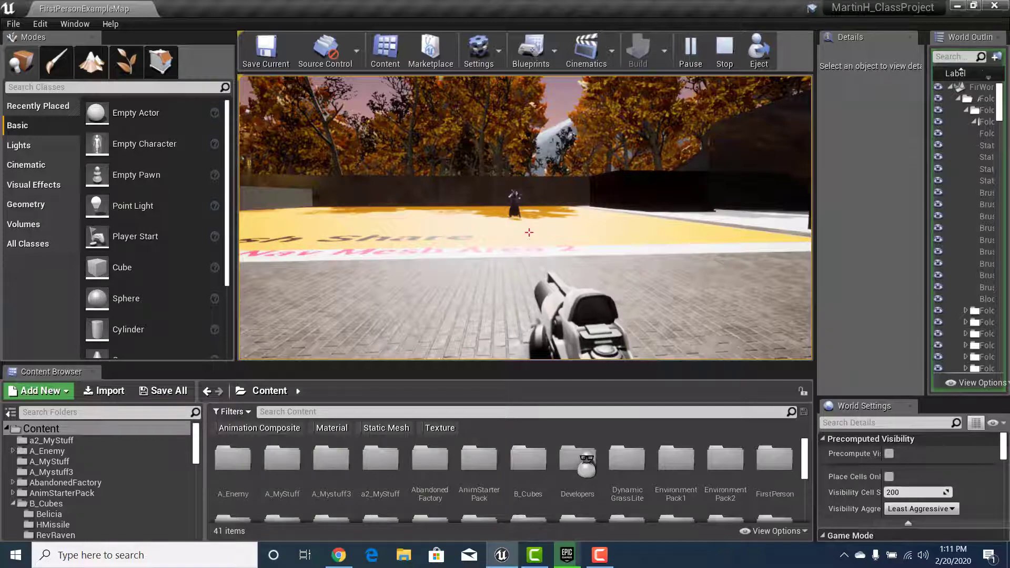
# Step: Move along the border of the yellow nav mesh area to check how the enemy follows onto the paved ground
pyautogui.press('w')
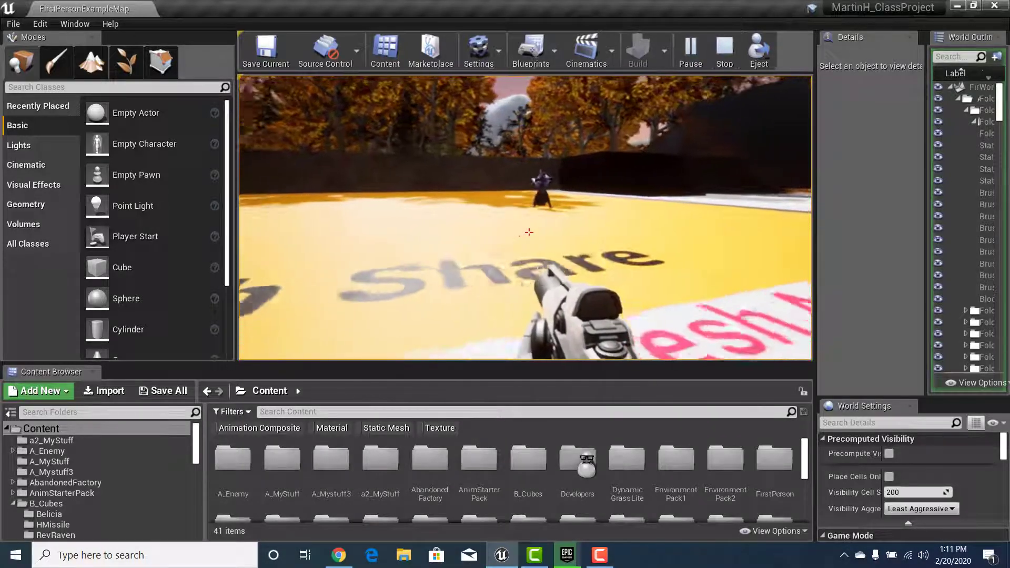
pyautogui.press('s')
pyautogui.press('d')
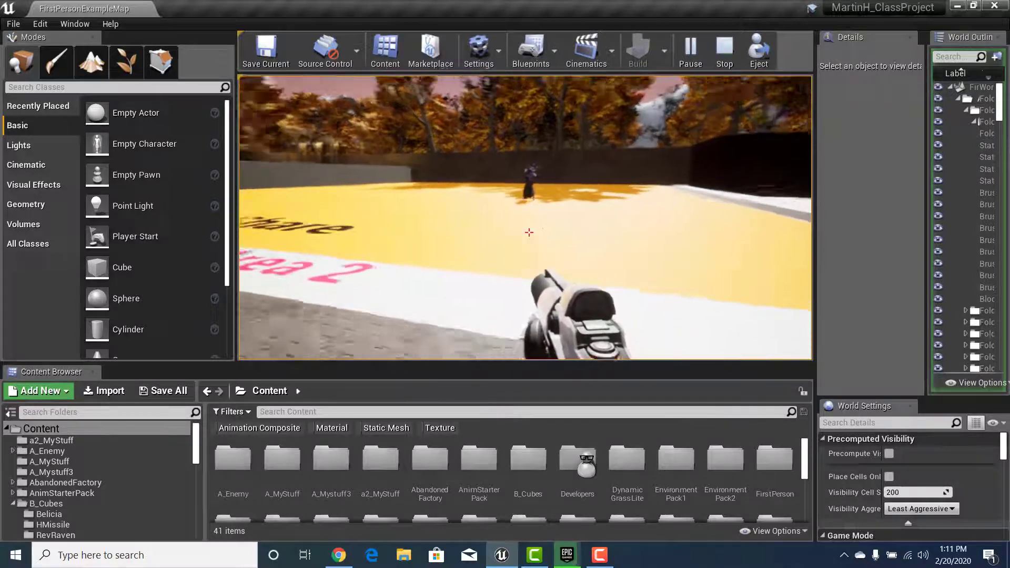
pyautogui.press('d')
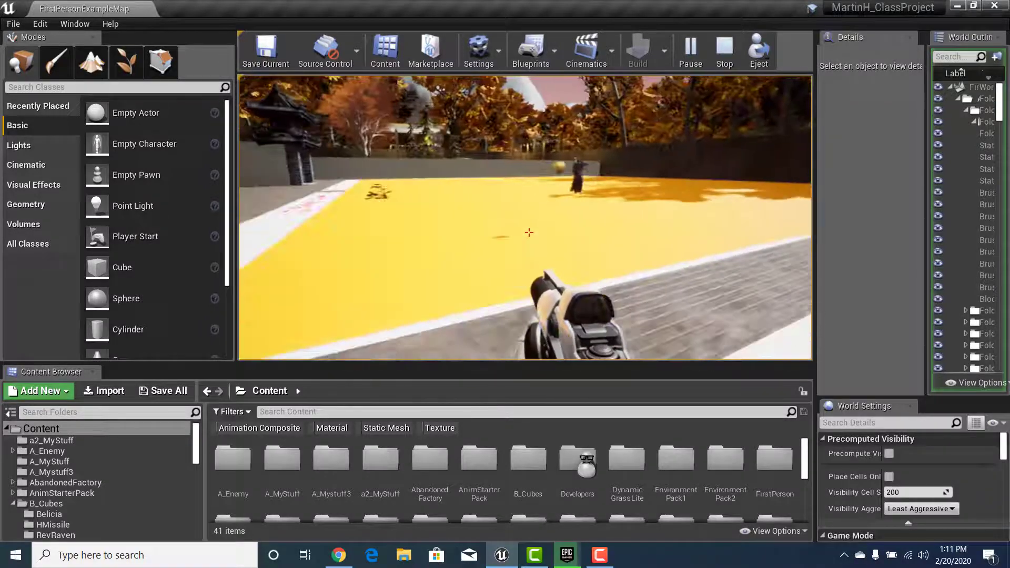
pyautogui.press('d')
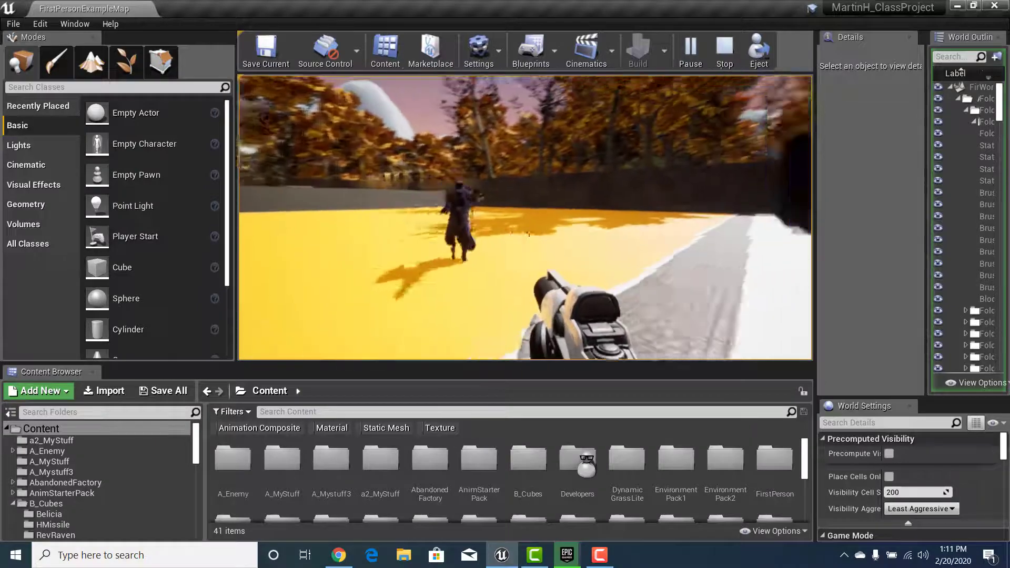
pyautogui.press('d')
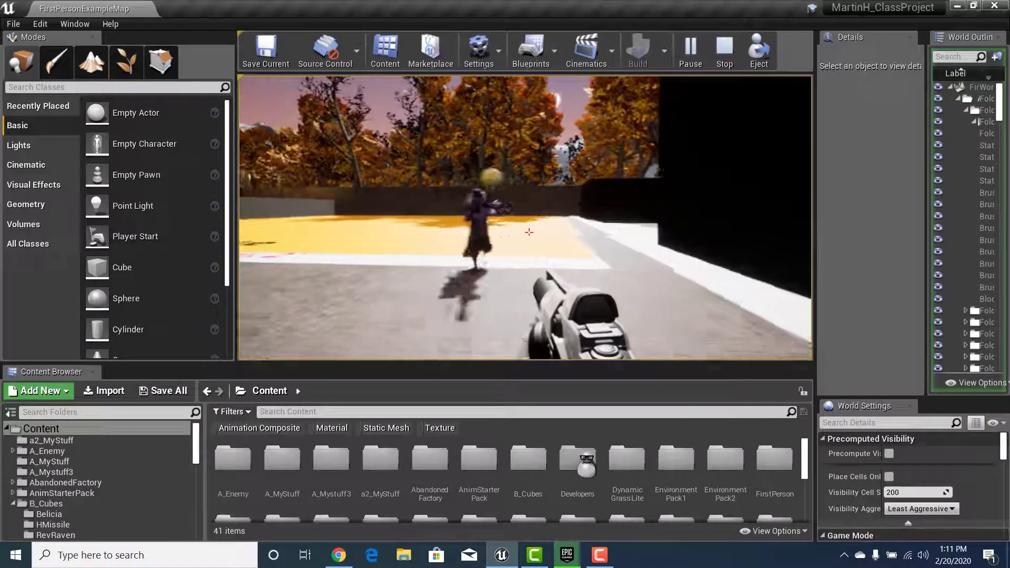
# Step: Sidestep and close in on the enemy beside the white wall, and shoot it to test its death behaviour
pyautogui.press('a')
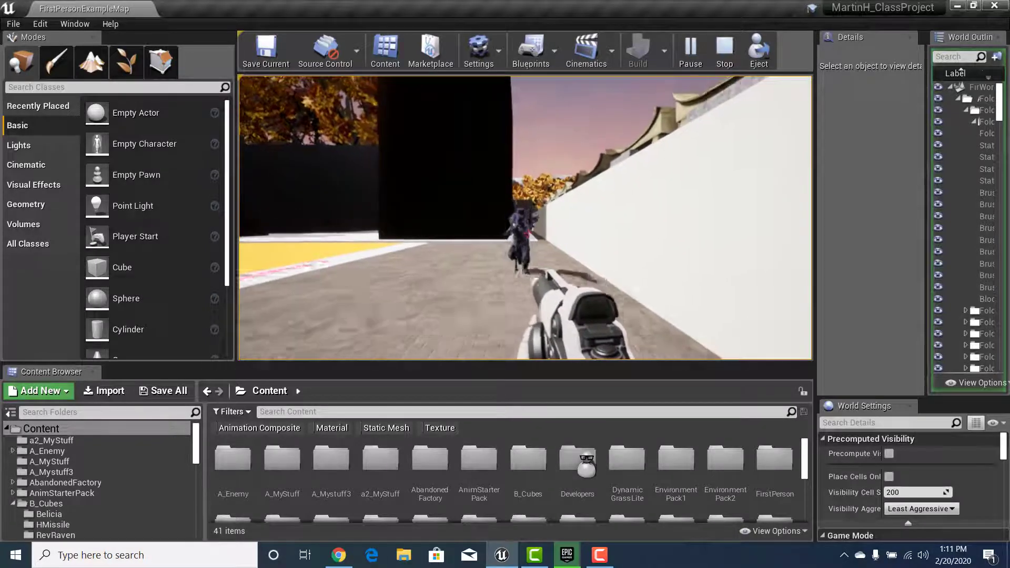
pyautogui.press('a')
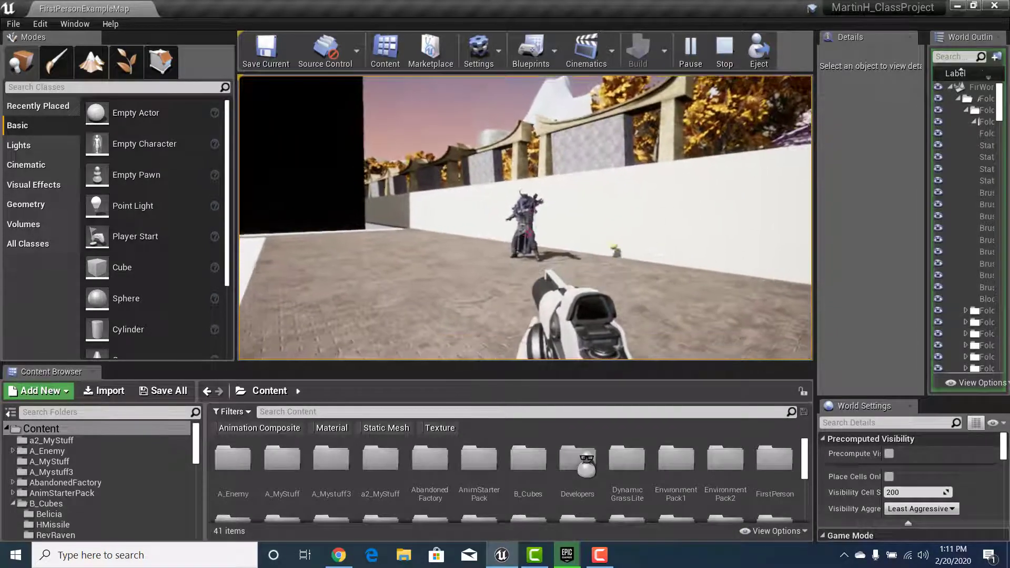
pyautogui.press('w')
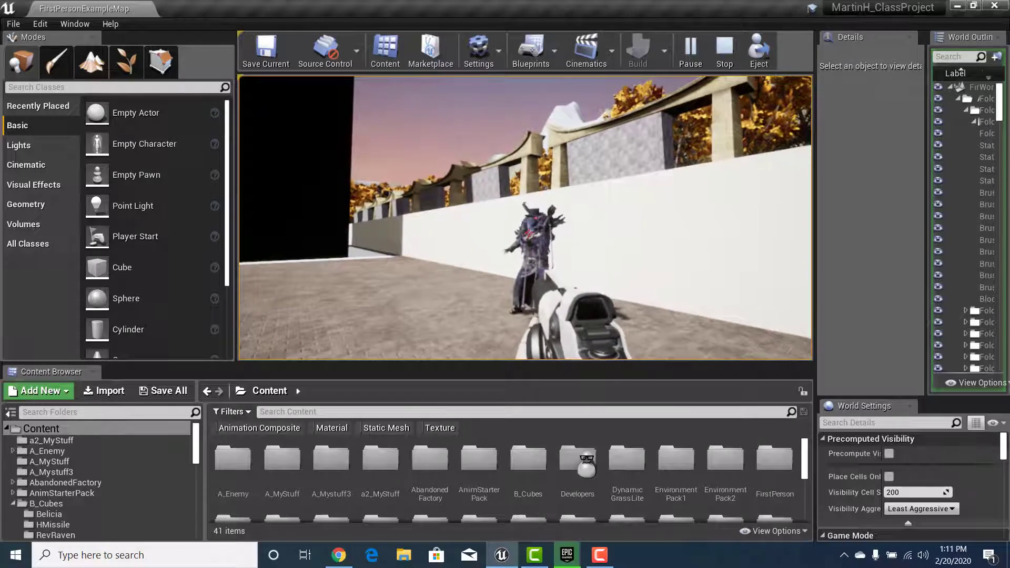
pyautogui.click(530, 232)
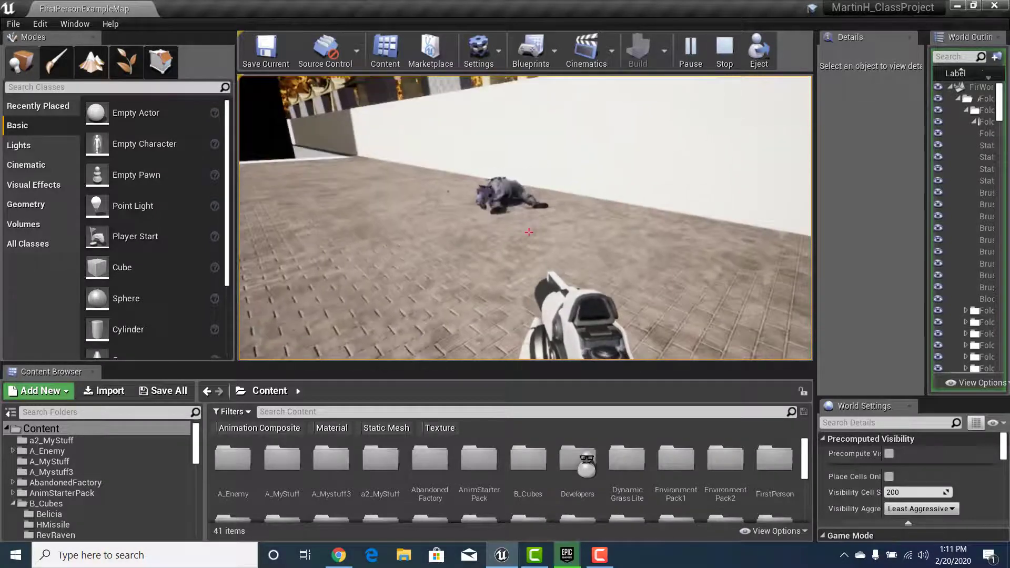